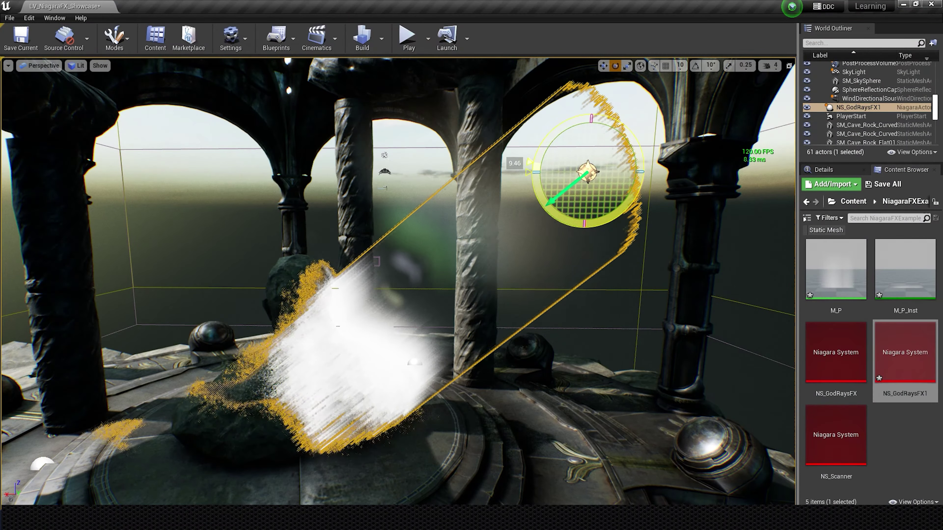
- Move the view in around the rock statue, then pull back to a wide view of the arches
scroll(371, 396, up, 5)
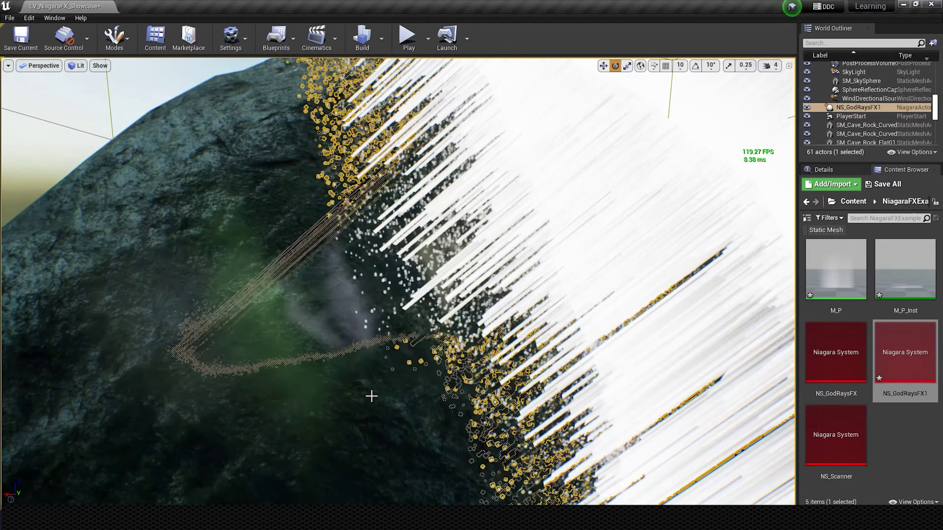
scroll(398, 281, down, 3)
scroll(398, 281, down, 3)
scroll(398, 281, down, 3)
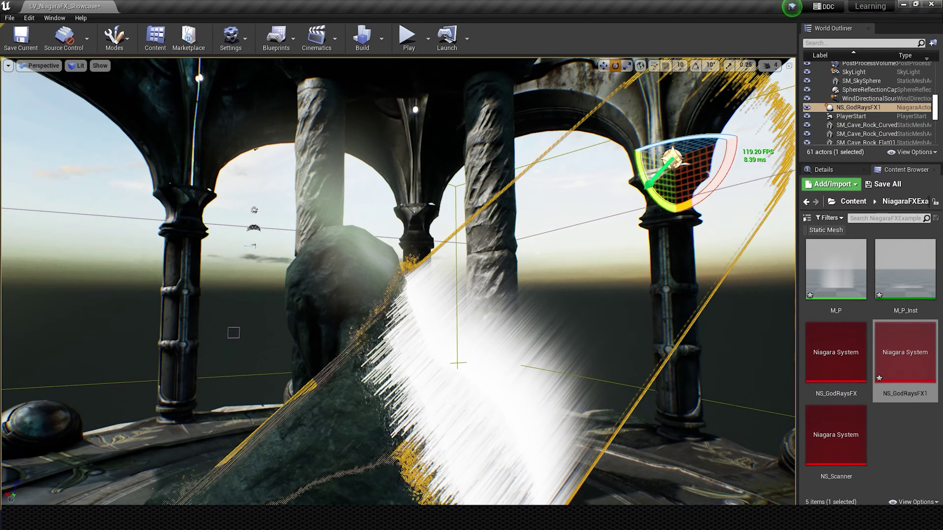
scroll(398, 281, down, 3)
right_drag(398, 281, 335, 303)
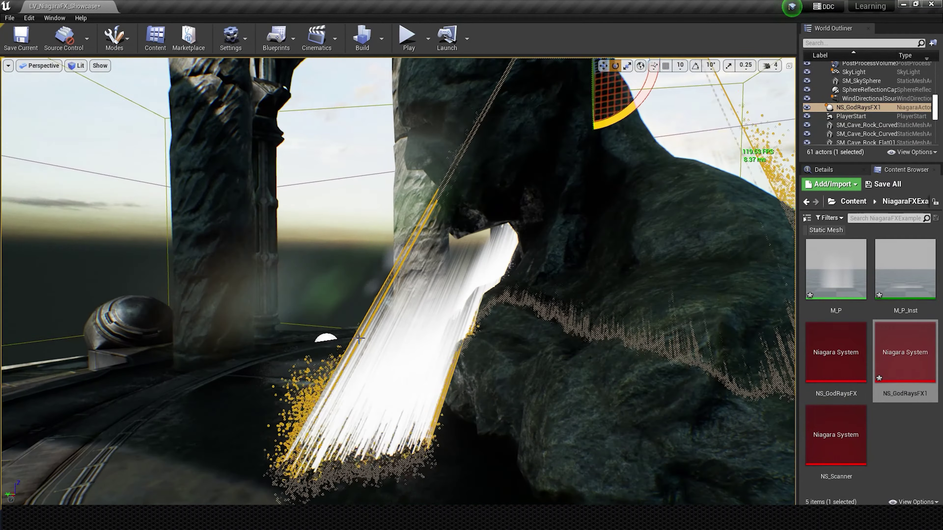
click(337, 253)
right_drag(336, 252, 223, 260)
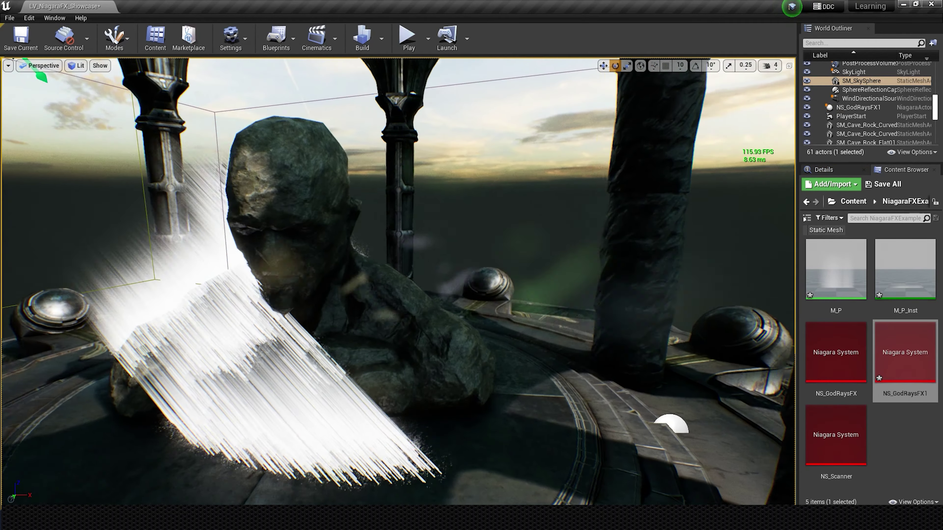
right_drag(256, 197, 256, 197)
- Rotate NS_GodRaysFX1 so its white beams fall through the arch onto the rock statue
click(147, 127)
drag(164, 166, 148, 171)
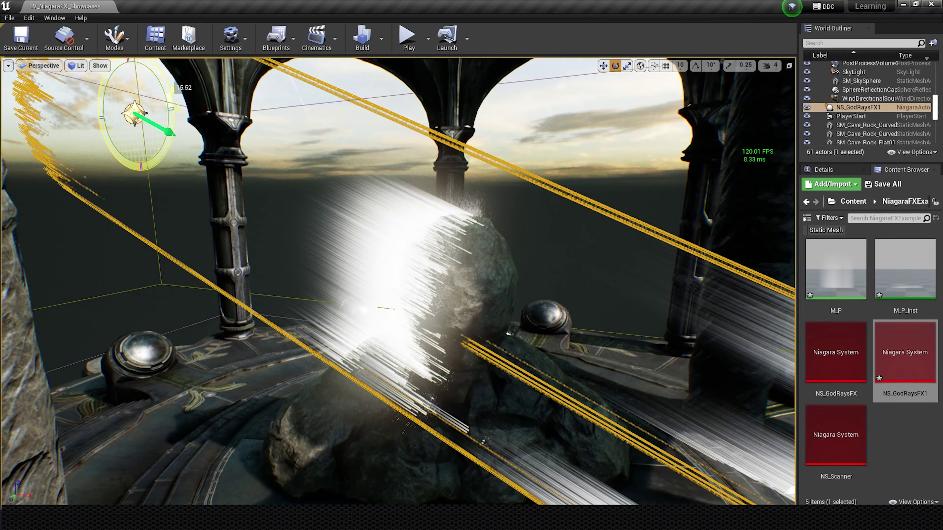
drag(176, 149, 175, 143)
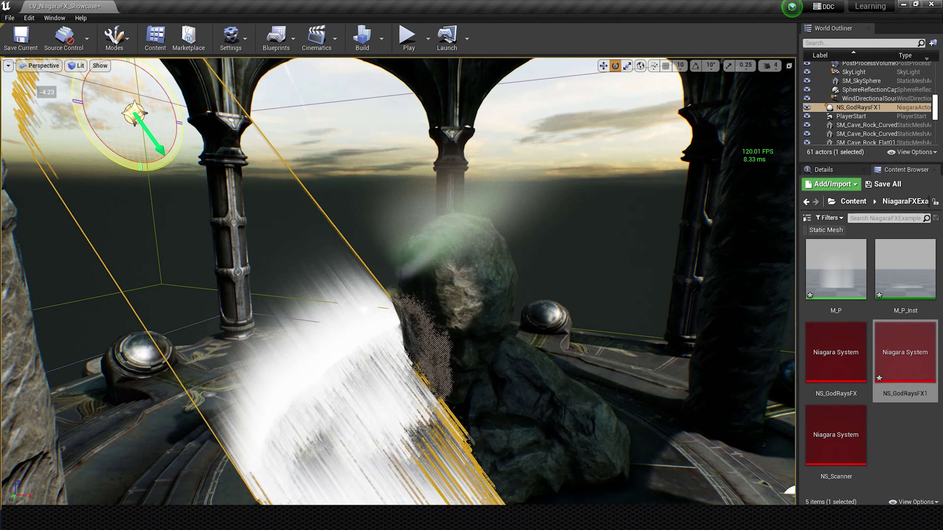
drag(175, 143, 167, 147)
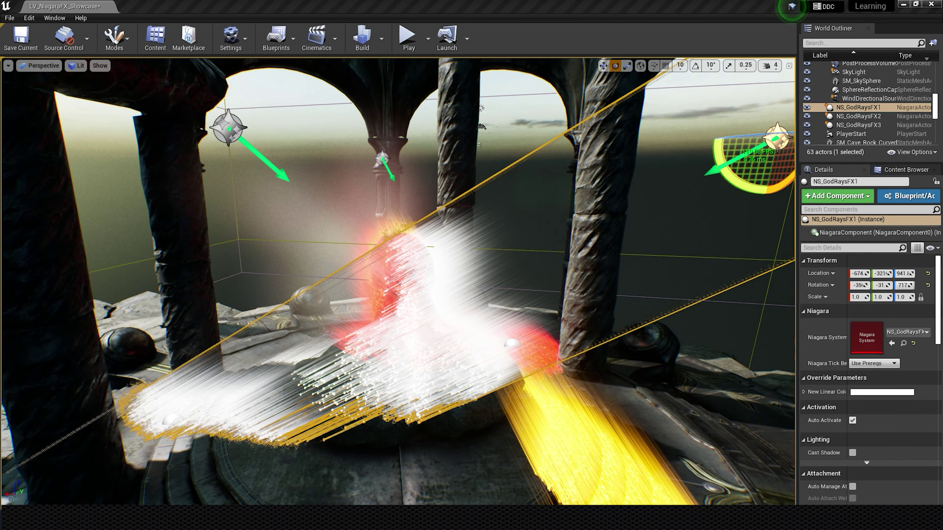
- Turn the white rays slightly and tilt the red NS_GodRaysFX3 rays toward the statue
drag(756, 140, 691, 142)
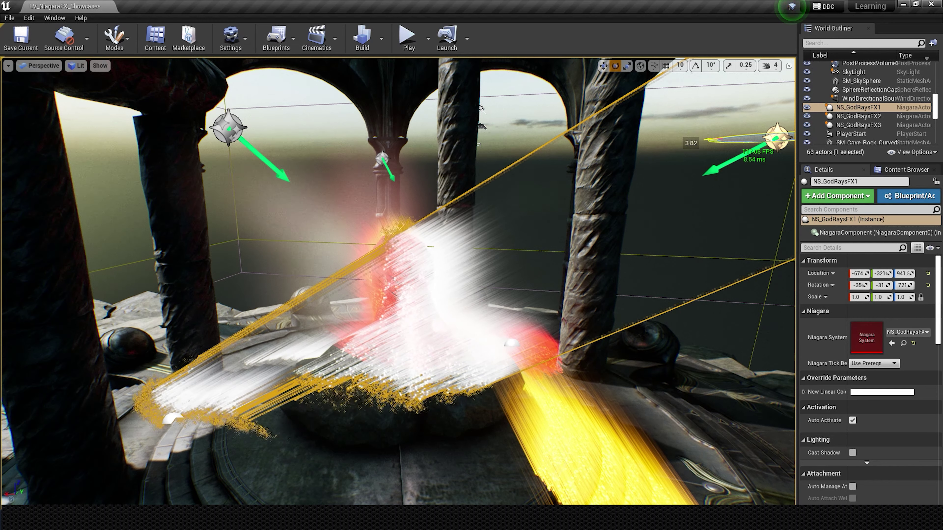
click(228, 128)
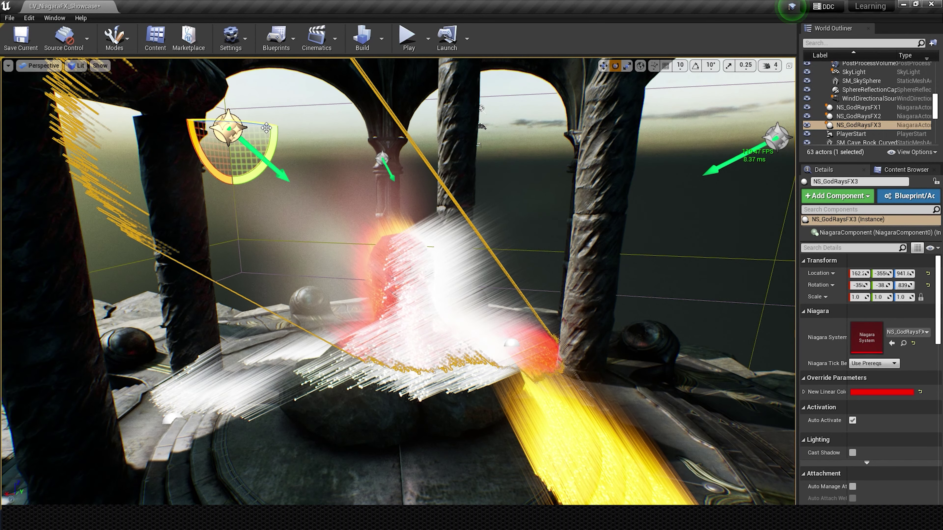
drag(265, 128, 268, 126)
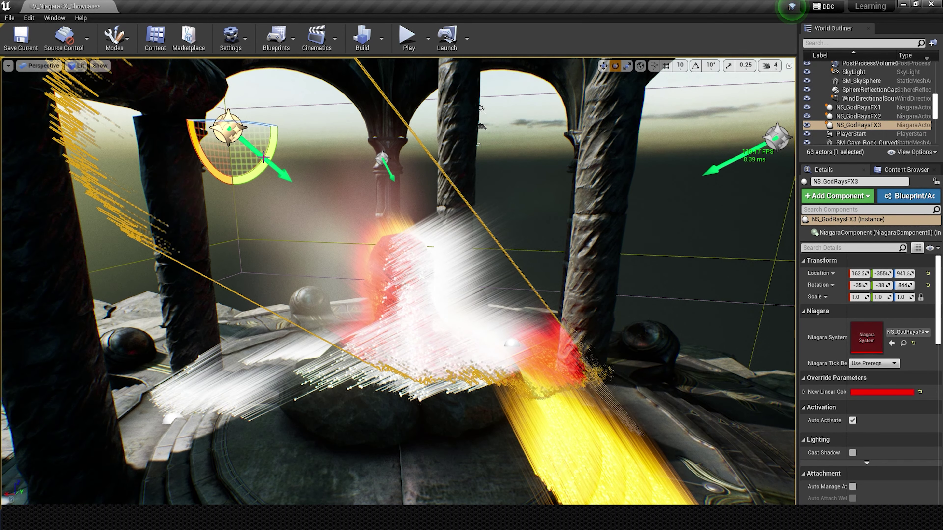
drag(216, 174, 223, 160)
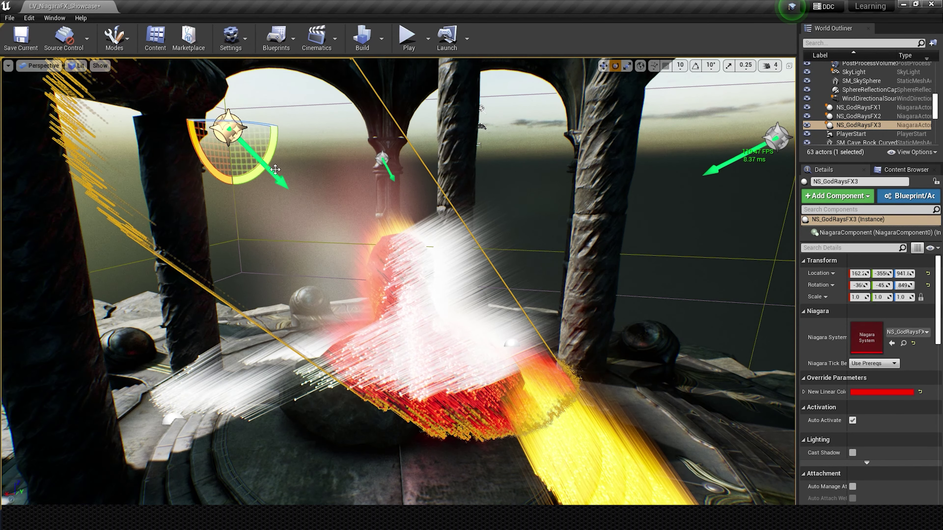
click(723, 179)
click(777, 137)
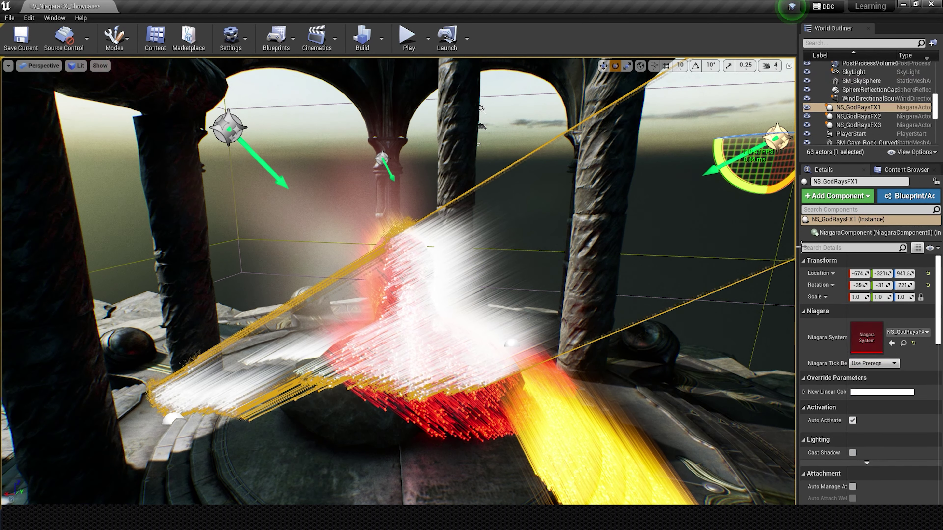
- Set NS_GodRaysFX1's New Linear Color to a pale cream yellow (FEFFCDFF)
click(866, 333)
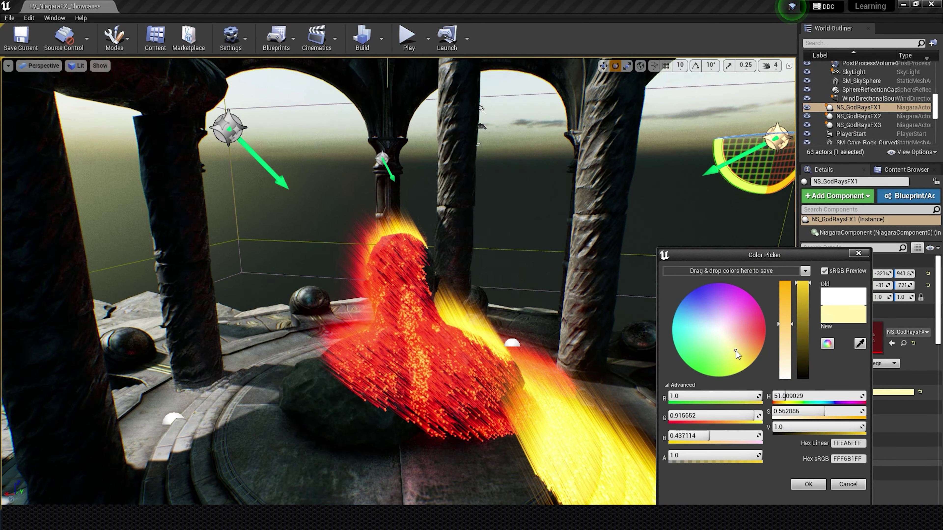
click(717, 336)
click(727, 345)
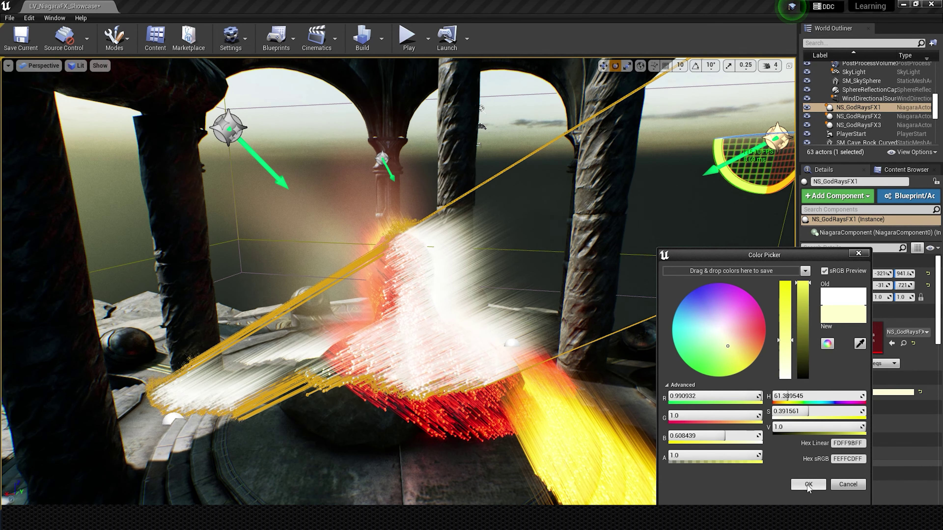
click(808, 484)
scroll(431, 368, up, 3)
scroll(423, 365, up, 3)
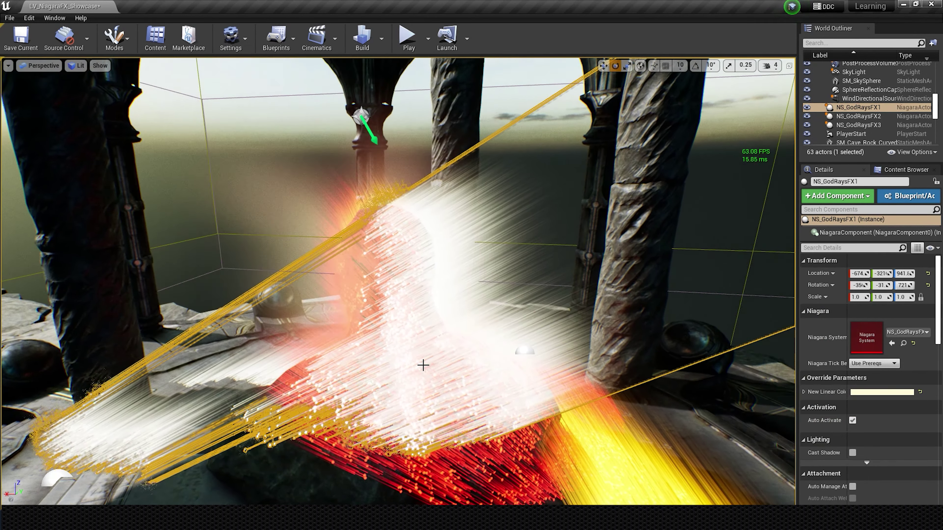
click(408, 143)
- Rotate the red NS_GodRaysFX3 rays across the statue's head and shoulders, then orbit in to inspect
mouse_move(420, 193)
right_down()
mouse_move(435, 227)
mouse_move(456, 238)
mouse_move(436, 238)
mouse_move(461, 227)
right_up()
drag(524, 169, 533, 176)
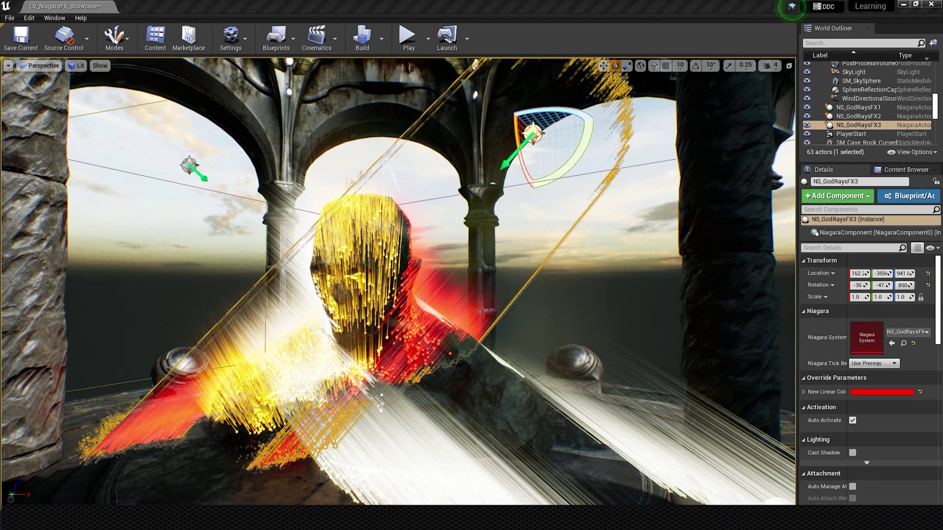
alt+drag(625, 277, 544, 271)
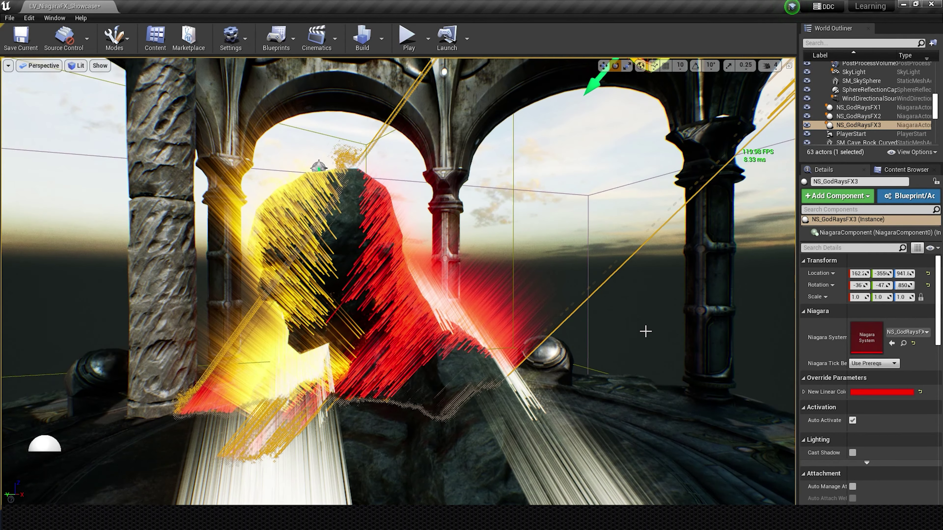
click(646, 332)
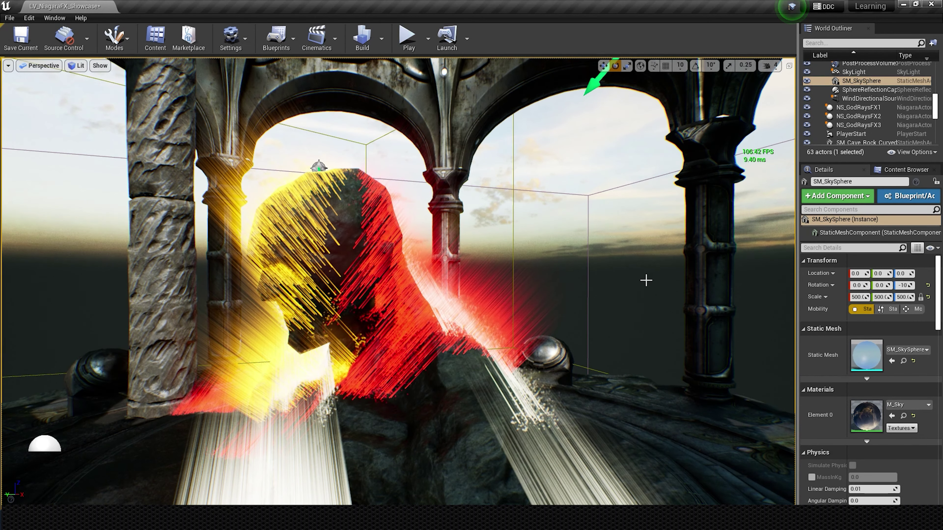
alt+drag(647, 280, 510, 324)
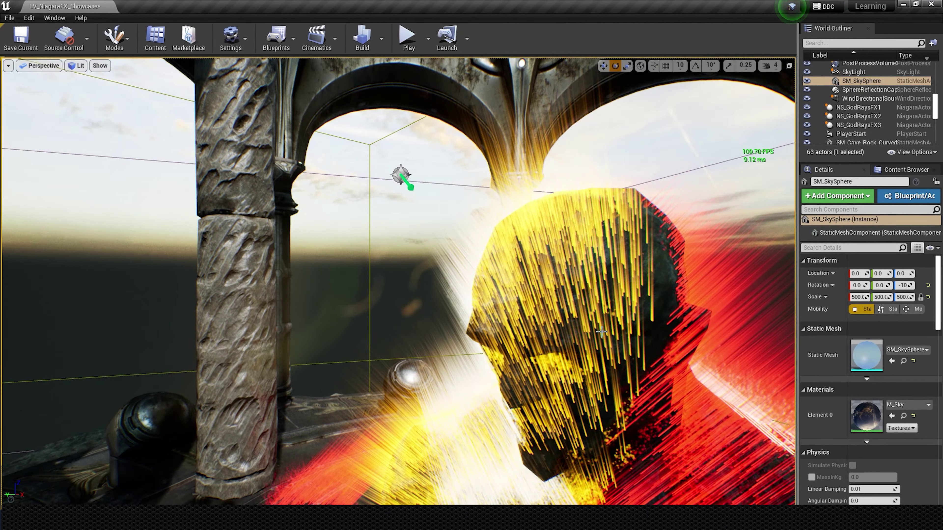
scroll(513, 253, down, 5)
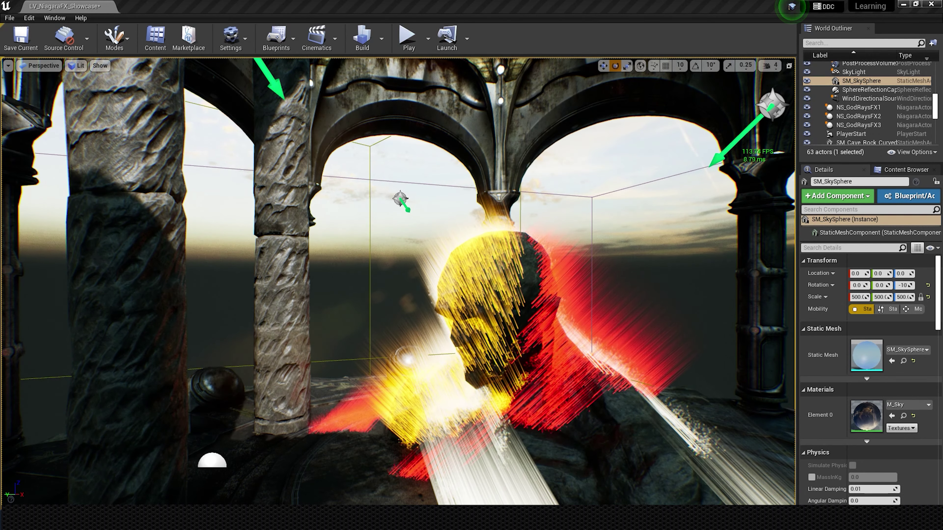
click(409, 227)
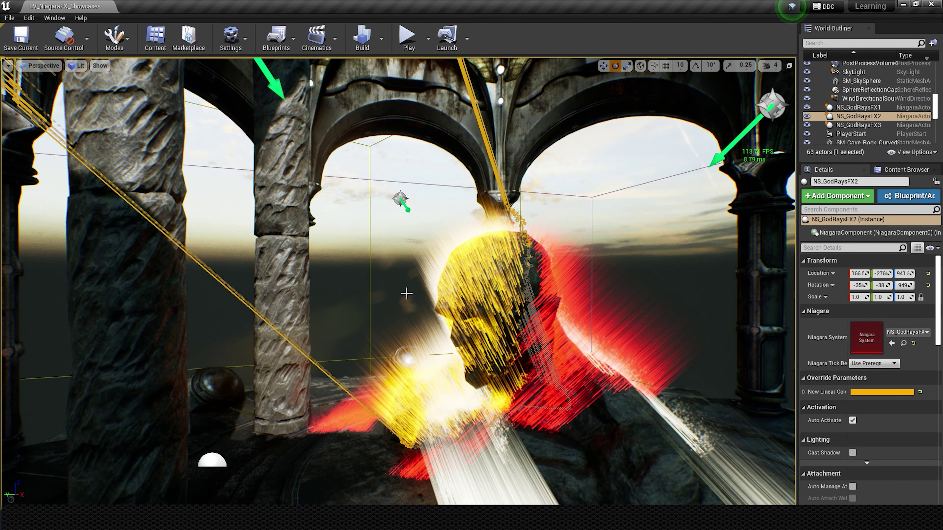
- Swing the yellow NS_GodRaysFX2 rays so they light the statue's face
scroll(264, 164, down, 3)
mouse_move(264, 164)
mouse_down()
mouse_move(259, 156)
mouse_move(327, 71)
mouse_move(335, 80)
mouse_move(208, 128)
mouse_up()
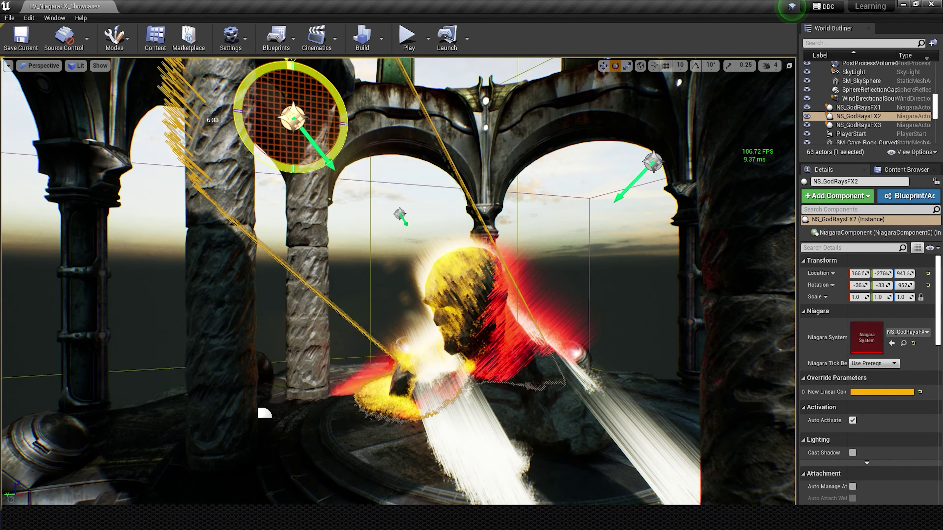
drag(210, 126, 266, 144)
drag(262, 92, 300, 92)
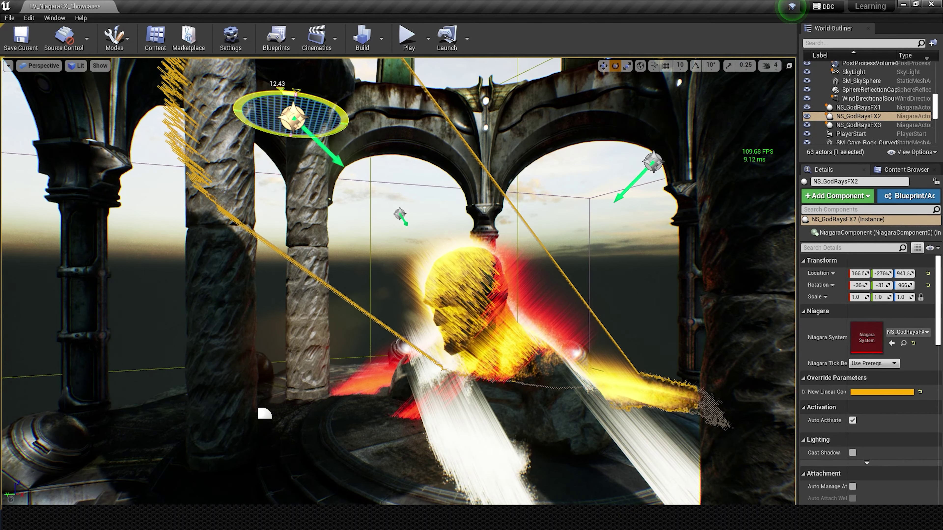
double_click(858, 124)
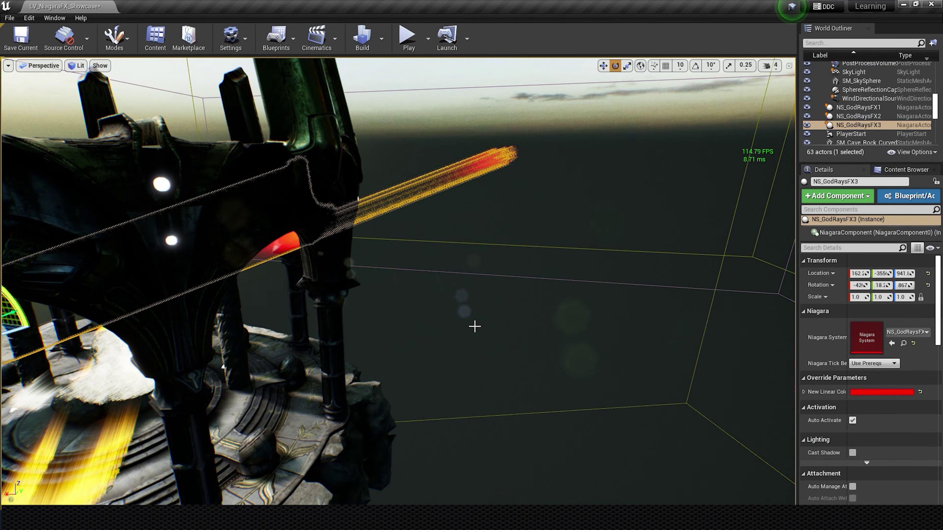
- Tilt the red NS_GodRaysFX3 beam down through the arch to about -51, -42, 889
click(444, 322)
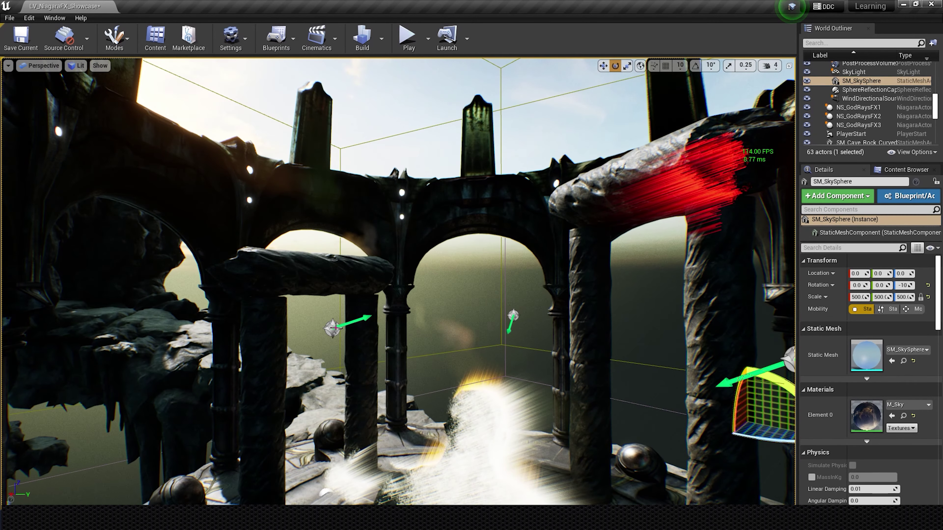
click(434, 322)
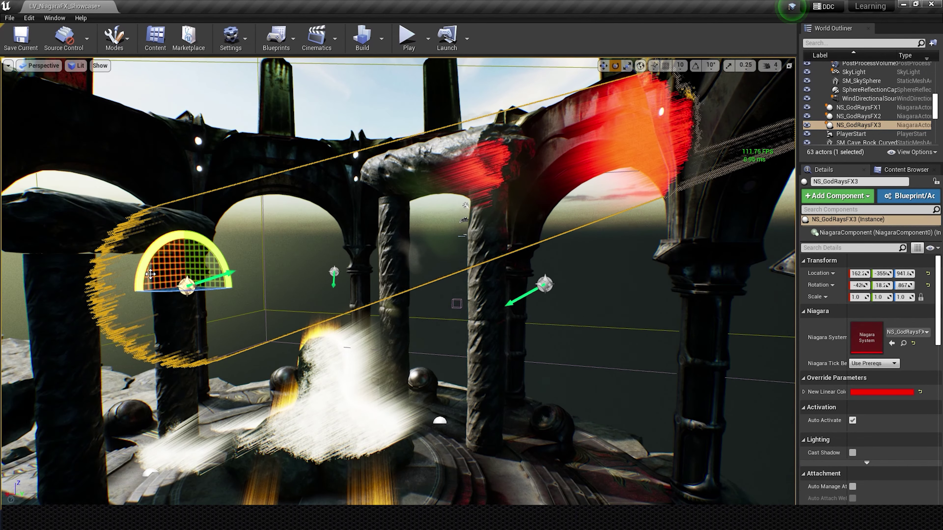
drag(150, 274, 171, 301)
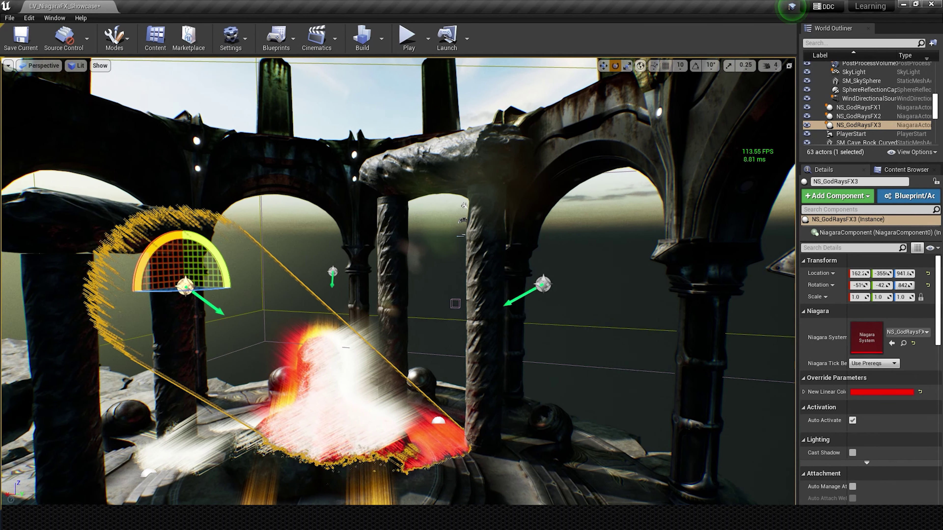
click(544, 284)
right_drag(397, 283, 409, 260)
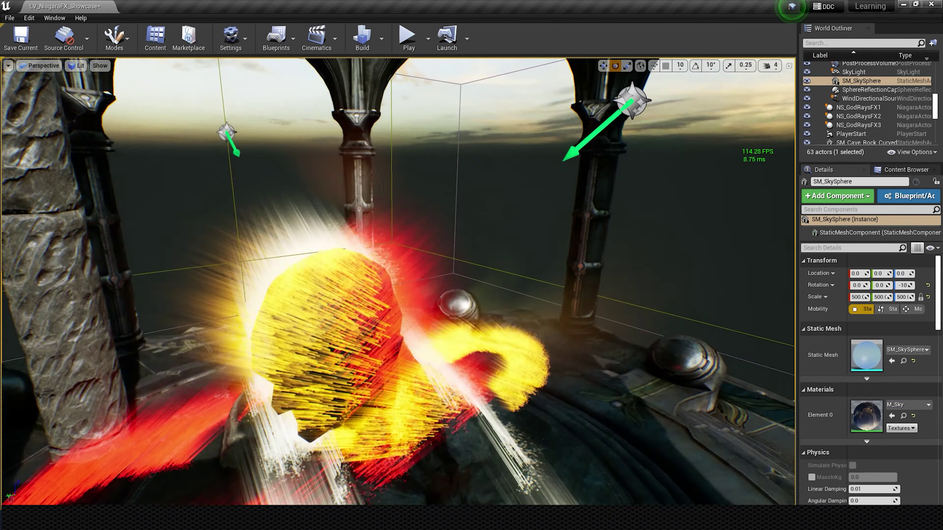
- Fly the camera toward the stairs to frame the statue and toggle effect playback with Ctrl+Shift+H
right_drag(377, 420, 394, 408)
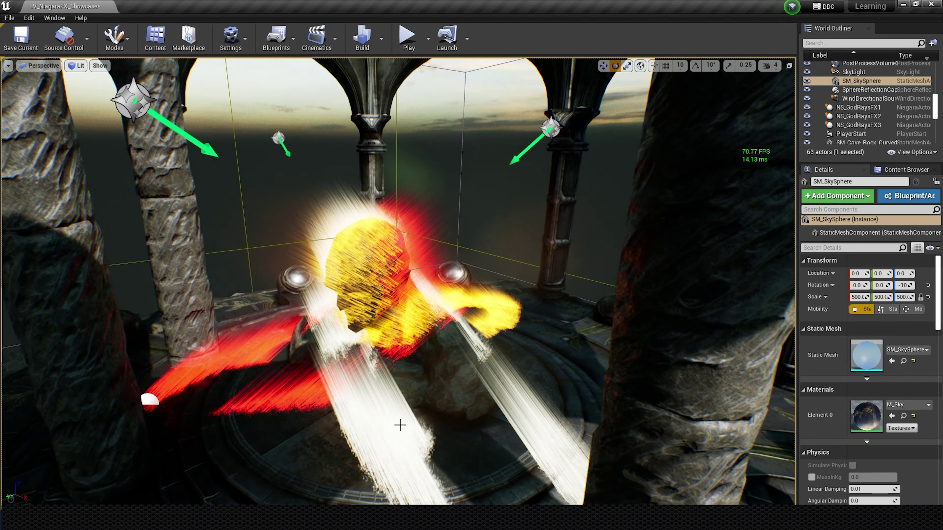
right_drag(400, 425, 431, 422)
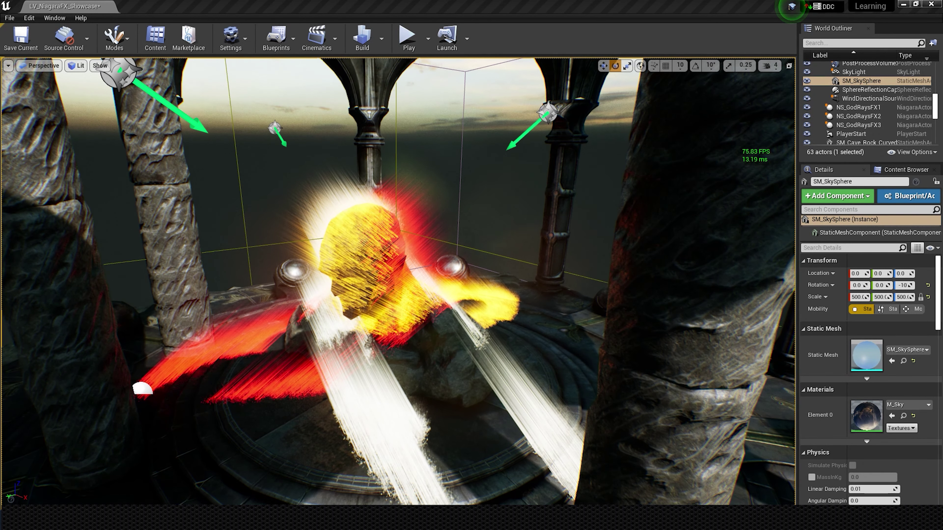
key(ctrl+shift+h)
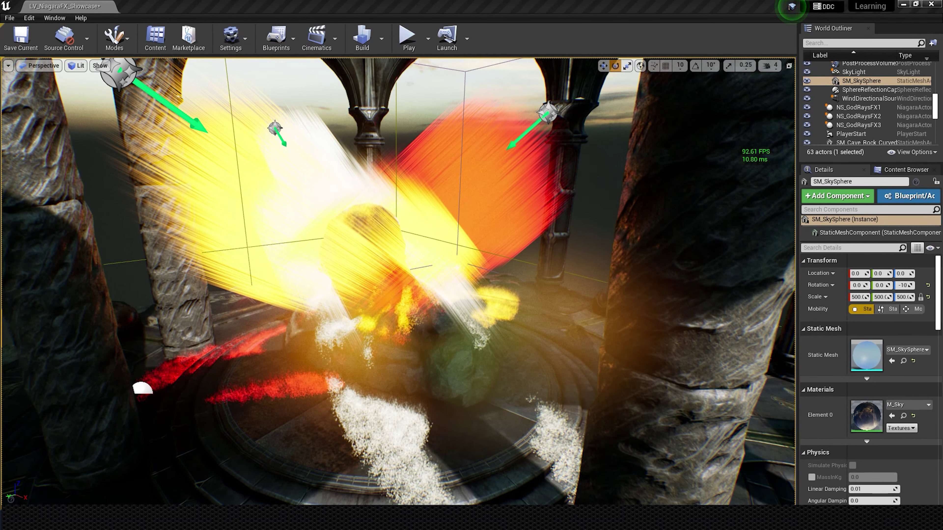
key(ctrl+shift+h)
key(ctrl+shift+h)
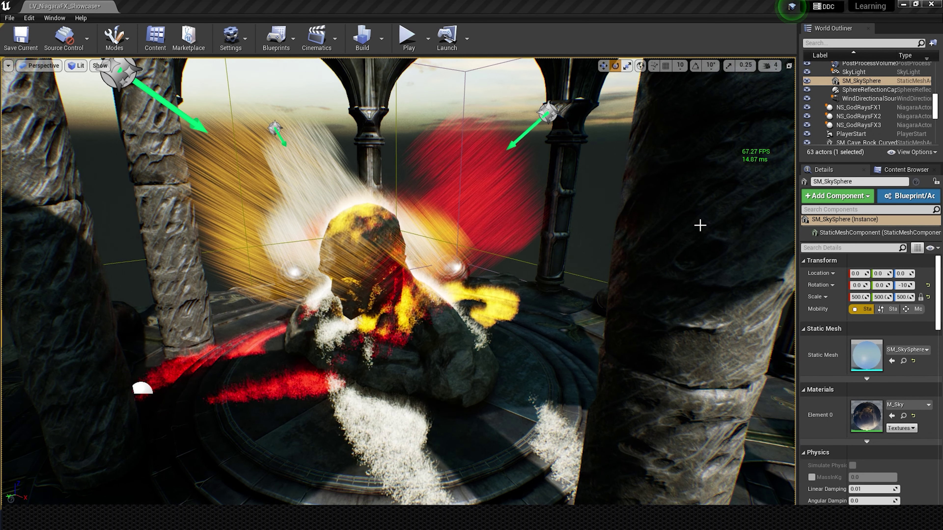
click(549, 193)
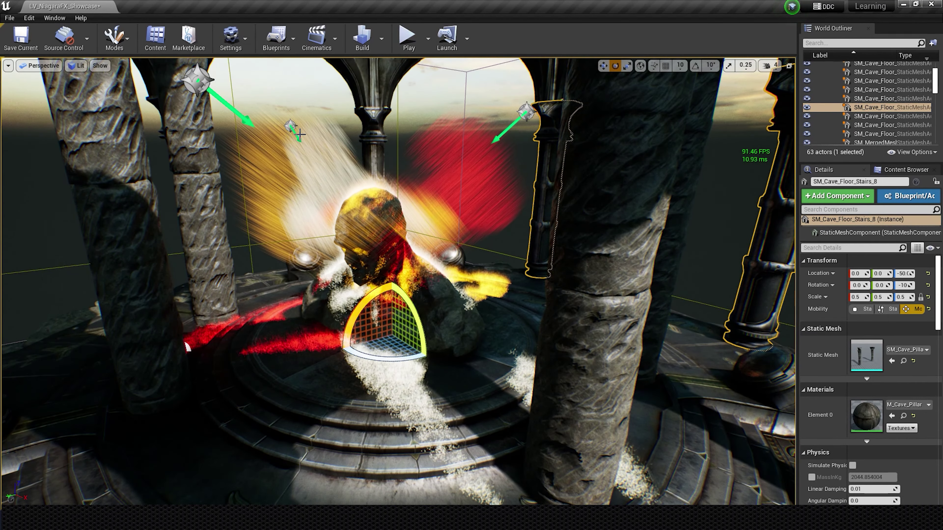
- Rotate the yellow NS_GodRaysFX2 beam toward and across the statue
click(301, 135)
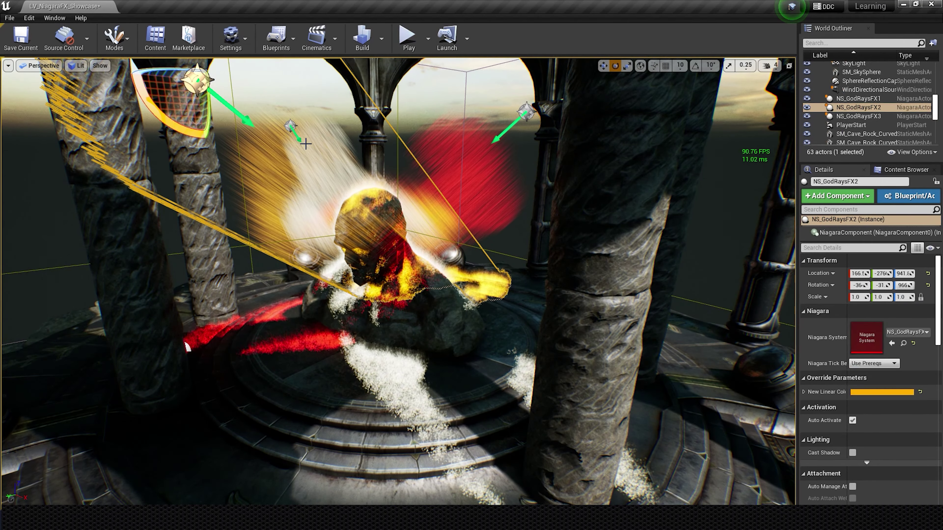
mouse_move(165, 141)
mouse_down()
mouse_move(150, 141)
mouse_move(141, 156)
mouse_up()
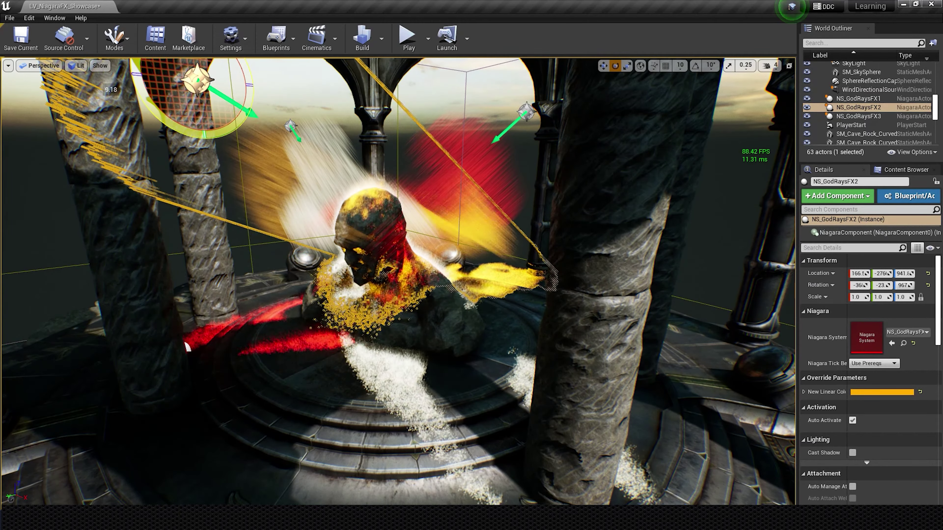
mouse_move(111, 67)
mouse_down()
mouse_move(108, 82)
mouse_move(187, 160)
mouse_move(107, 69)
mouse_up()
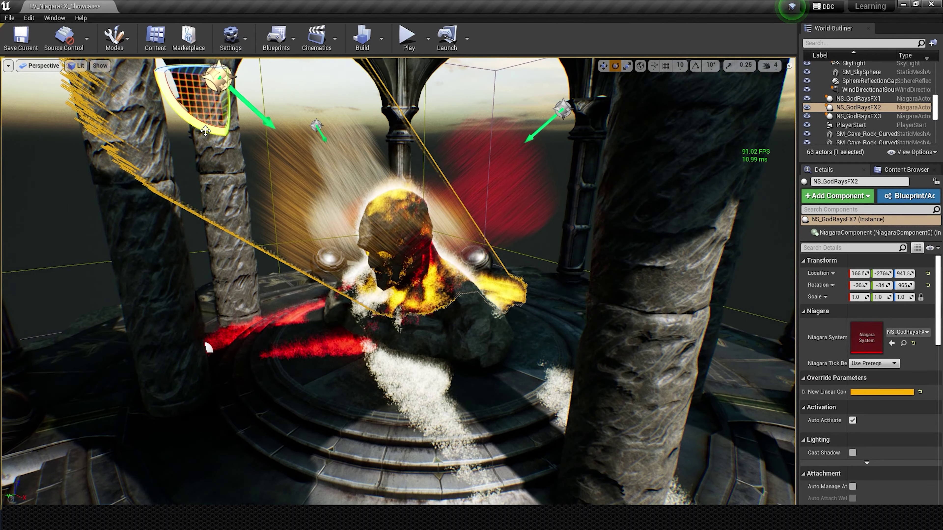
mouse_move(205, 130)
mouse_down()
mouse_move(193, 149)
mouse_move(322, 108)
mouse_up()
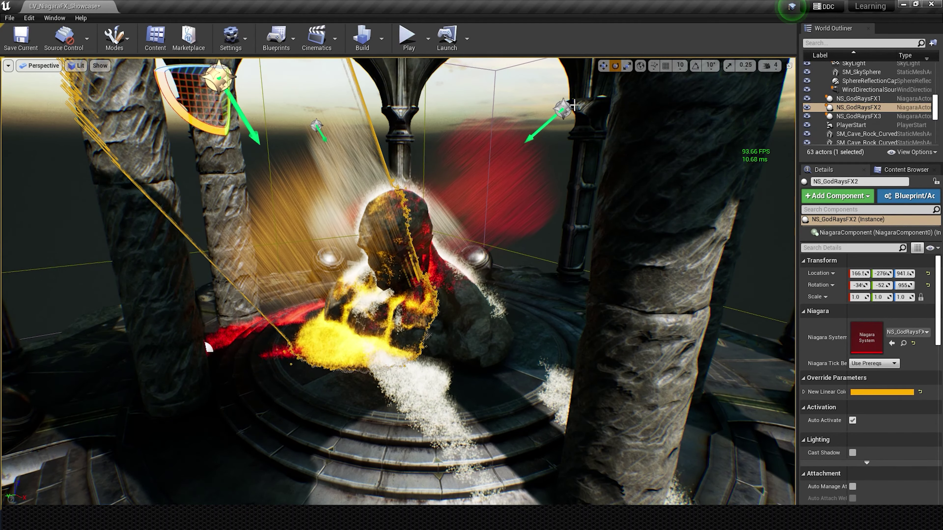
- Turn the red beam, then settle the yellow beam on the statue at about -34, -52, 960
click(574, 106)
drag(535, 149, 521, 163)
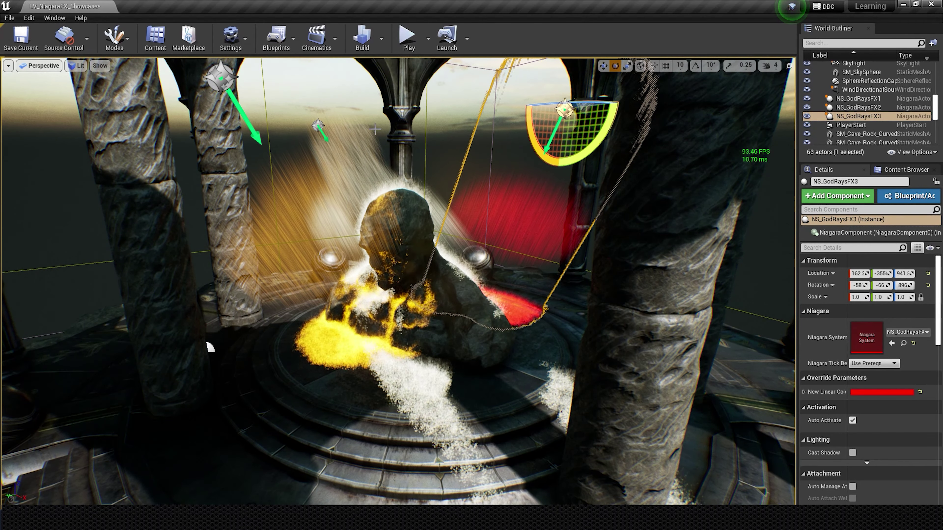
click(221, 76)
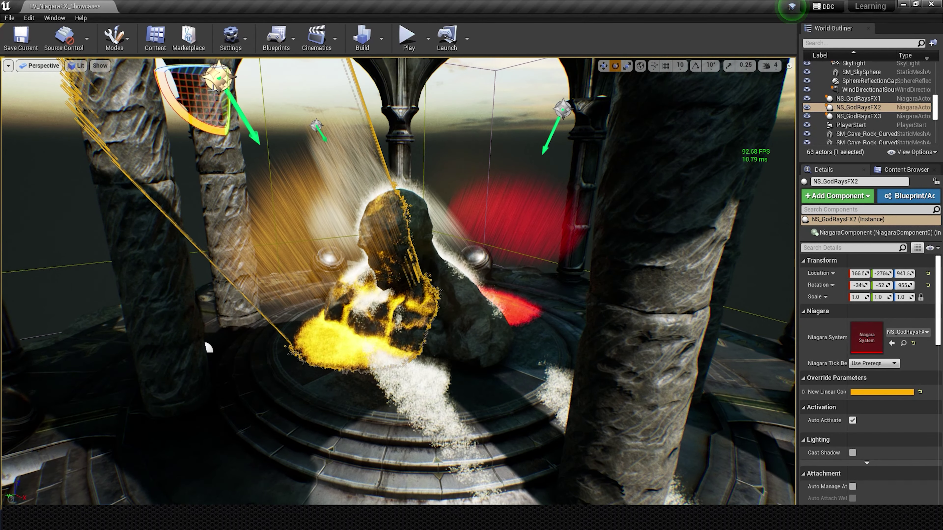
drag(252, 79, 268, 72)
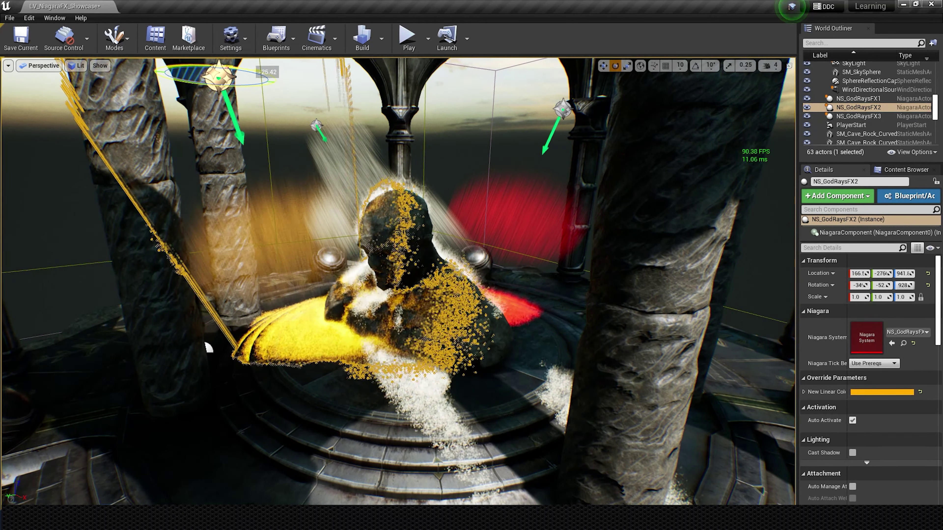
drag(267, 73, 215, 66)
mouse_move(209, 347)
right_down()
mouse_move(343, 199)
mouse_move(371, 194)
mouse_move(682, 307)
right_up()
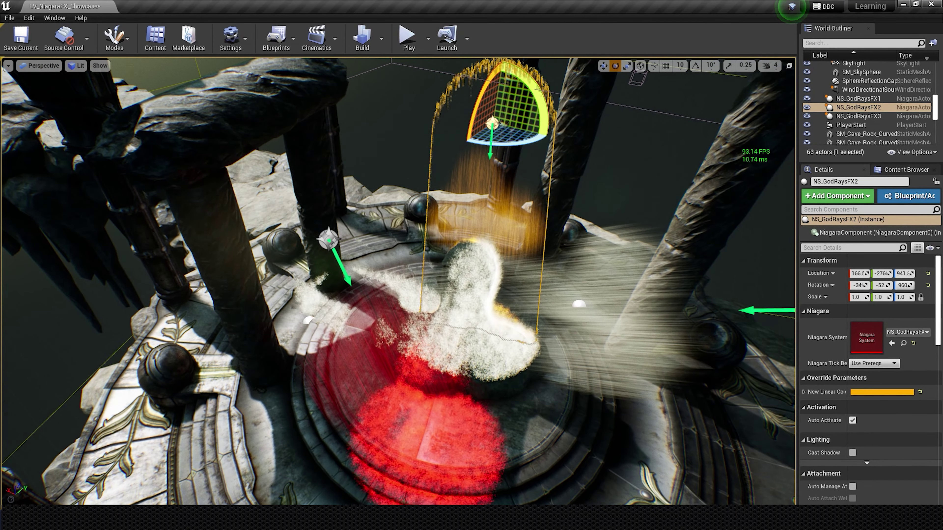
- Rotate NS_GodRaysFX1's white beam across the statue platform to about -35, -31, 708
click(732, 317)
right_drag(732, 317, 633, 292)
mouse_move(613, 252)
mouse_down()
mouse_move(609, 260)
mouse_move(617, 252)
mouse_up()
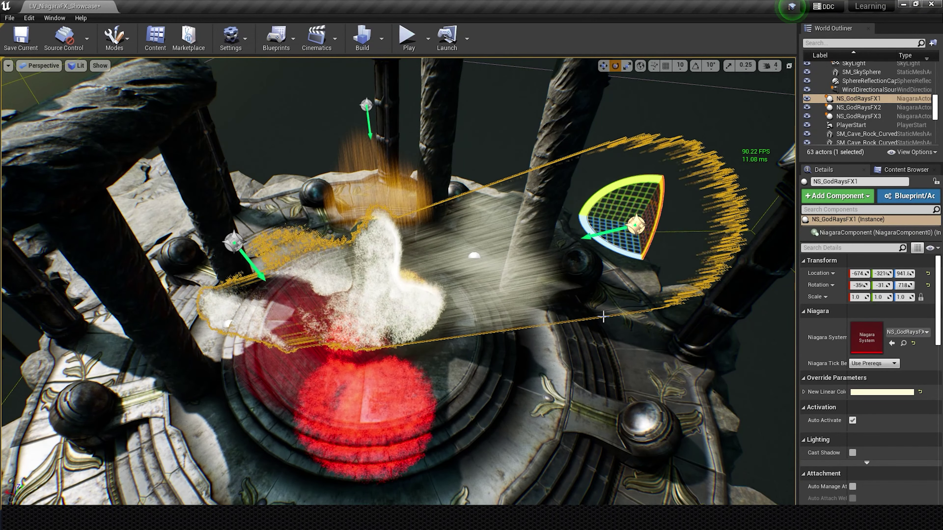
click(631, 389)
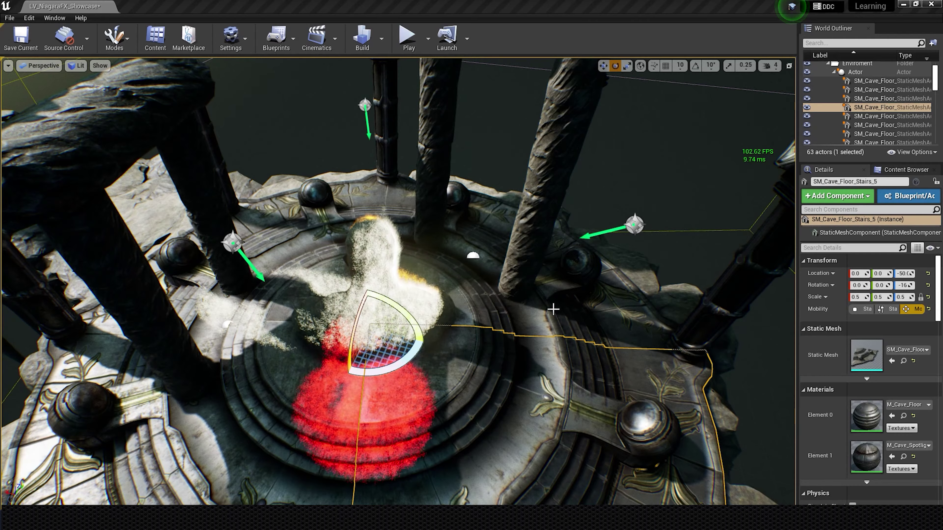
click(635, 224)
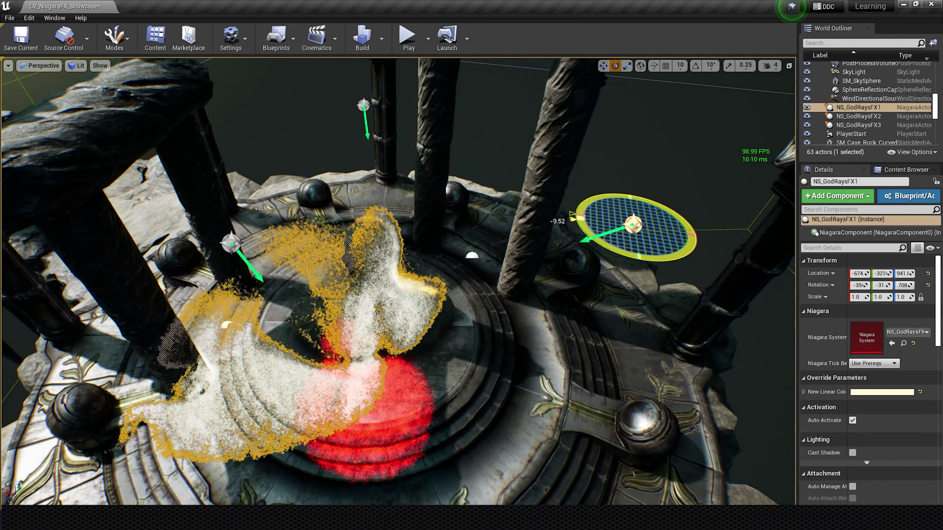
drag(573, 197, 572, 214)
click(365, 108)
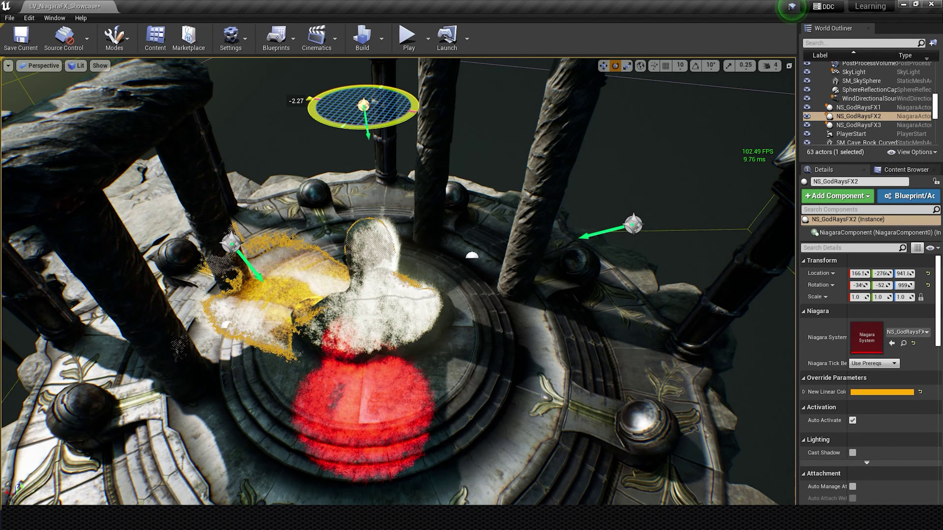
- Swing the yellow rays toward the right pillar and aim the red NS_GodRaysFX3 beam onto the statue
drag(307, 112, 309, 118)
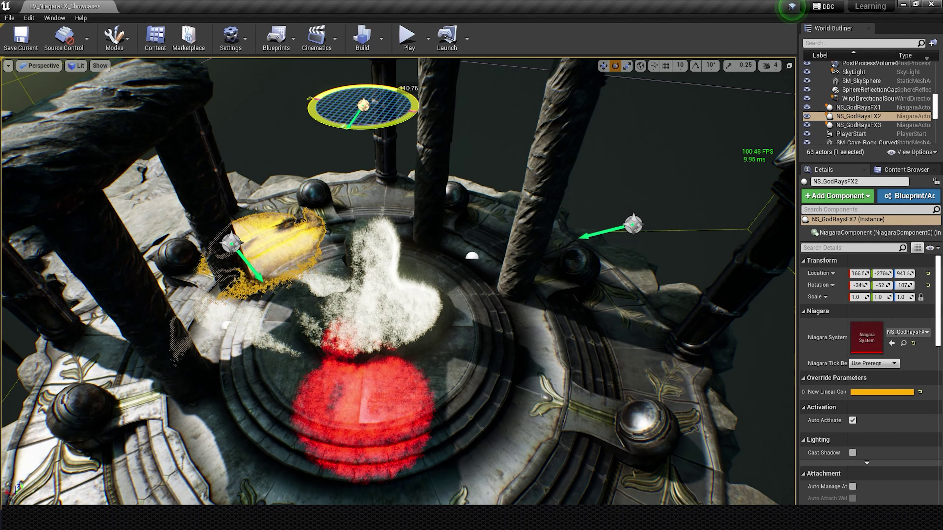
drag(309, 119, 377, 156)
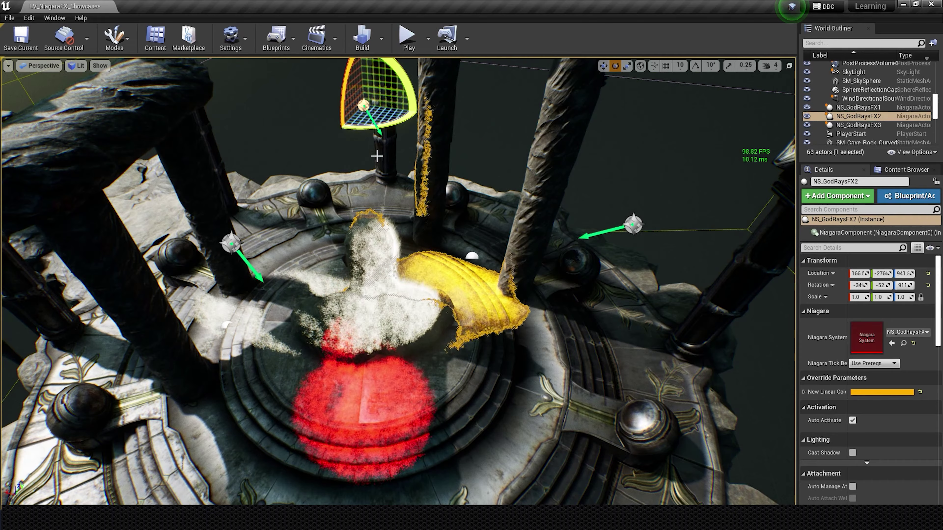
click(231, 243)
drag(186, 235, 181, 234)
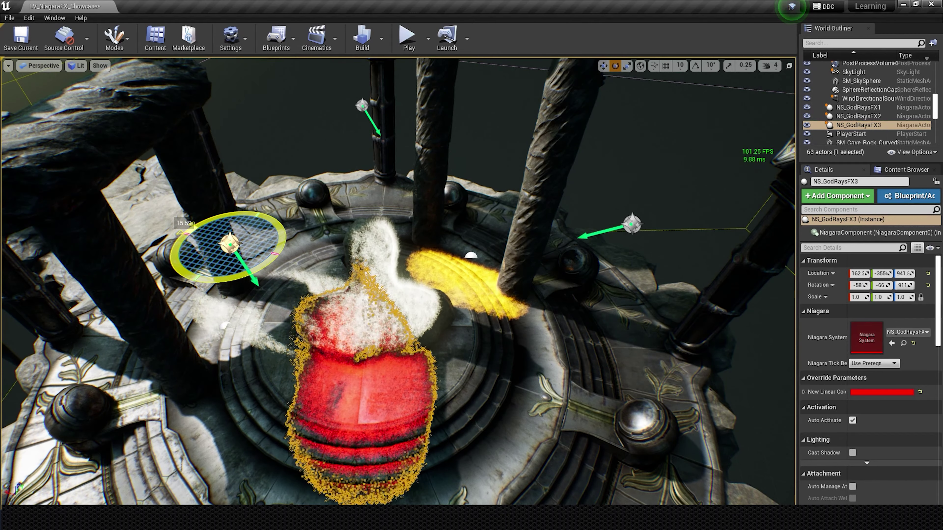
drag(181, 233, 186, 238)
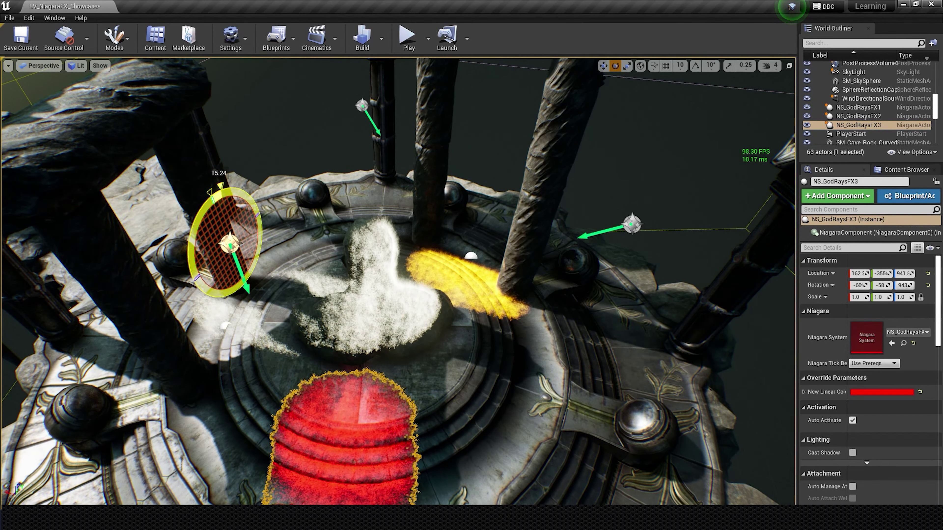
drag(220, 185, 191, 217)
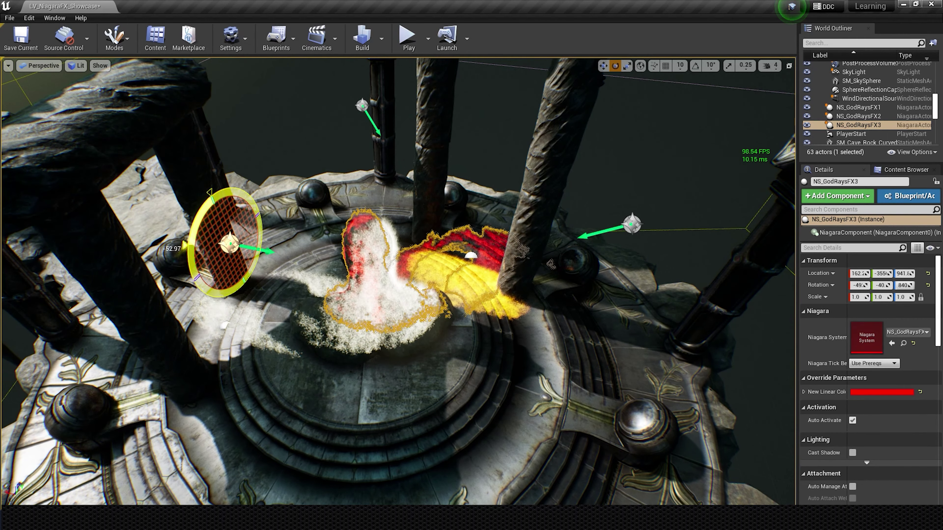
drag(185, 242, 185, 242)
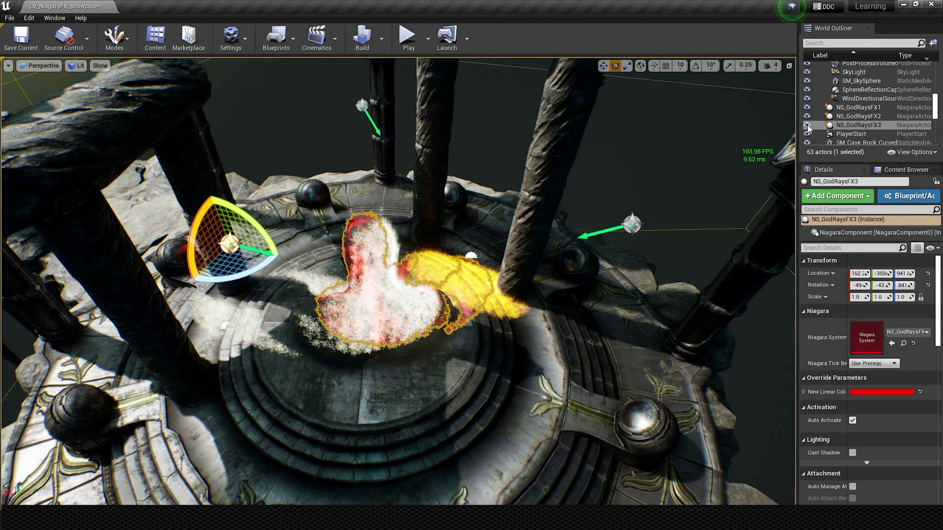
click(634, 225)
- Tilt NS_GodRaysFX1 a few degrees so its cream beams drape over the rock statue
mouse_move(581, 215)
mouse_down()
mouse_move(576, 223)
mouse_move(600, 265)
mouse_move(574, 215)
mouse_up()
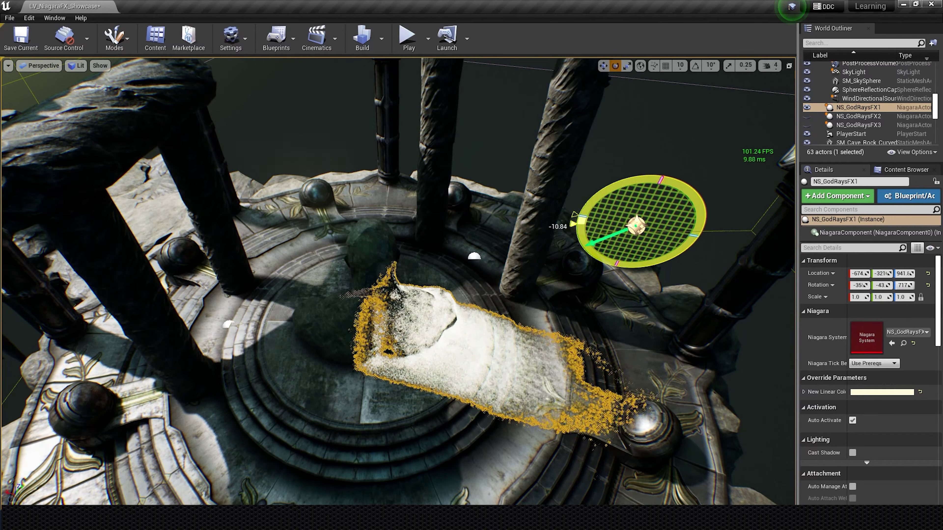
drag(575, 215, 557, 168)
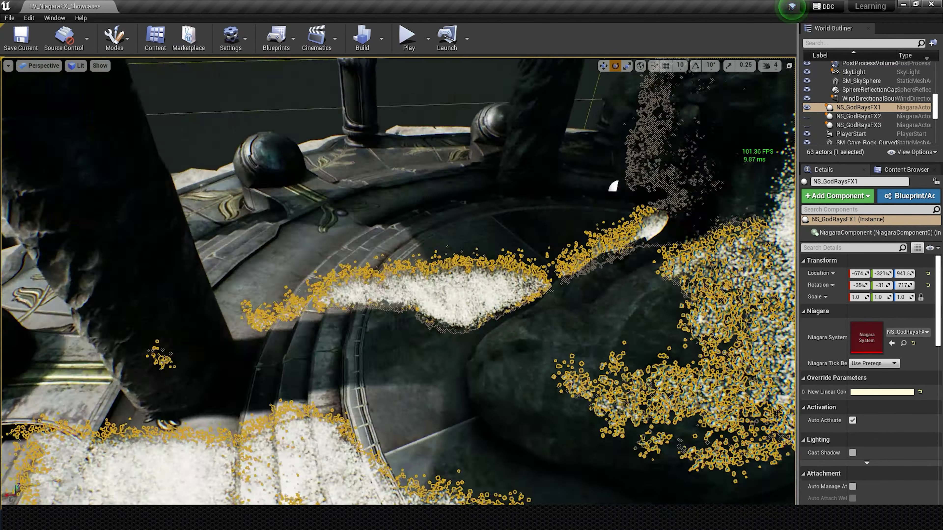
mouse_move(557, 167)
right_down()
mouse_move(483, 268)
mouse_move(464, 260)
right_up()
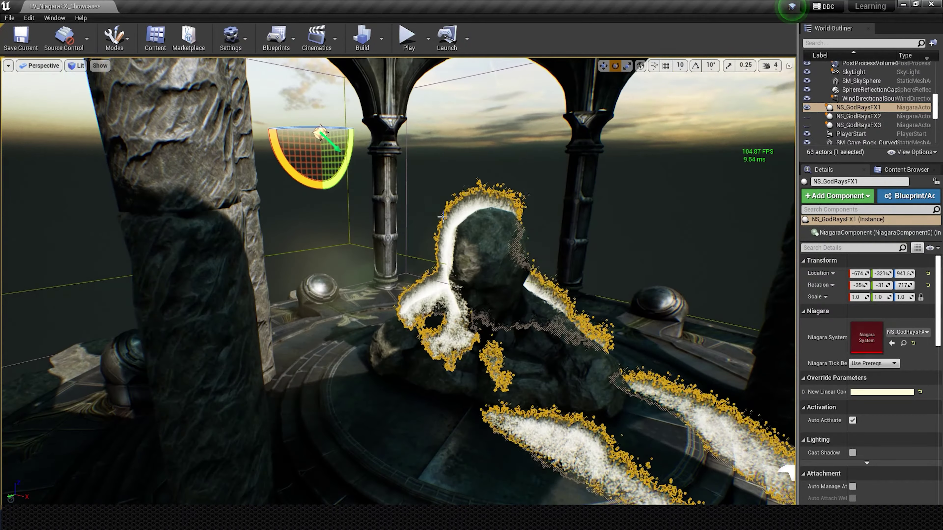